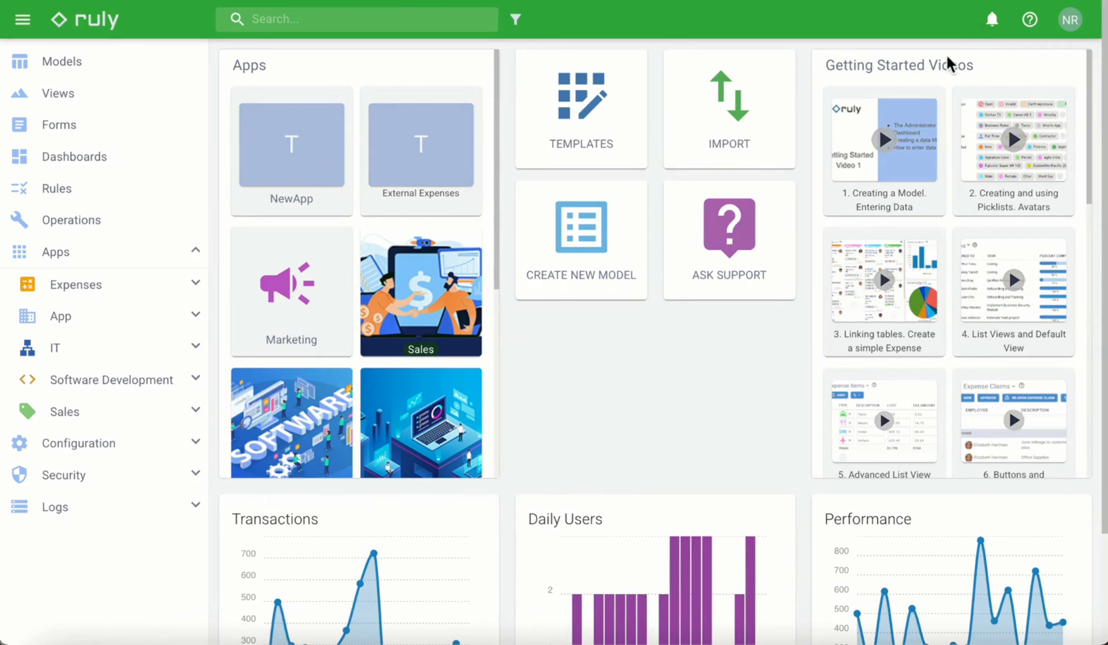
- Open the Expense Form Approved rule and examine its Expense Approved Alert operation
click(130, 198)
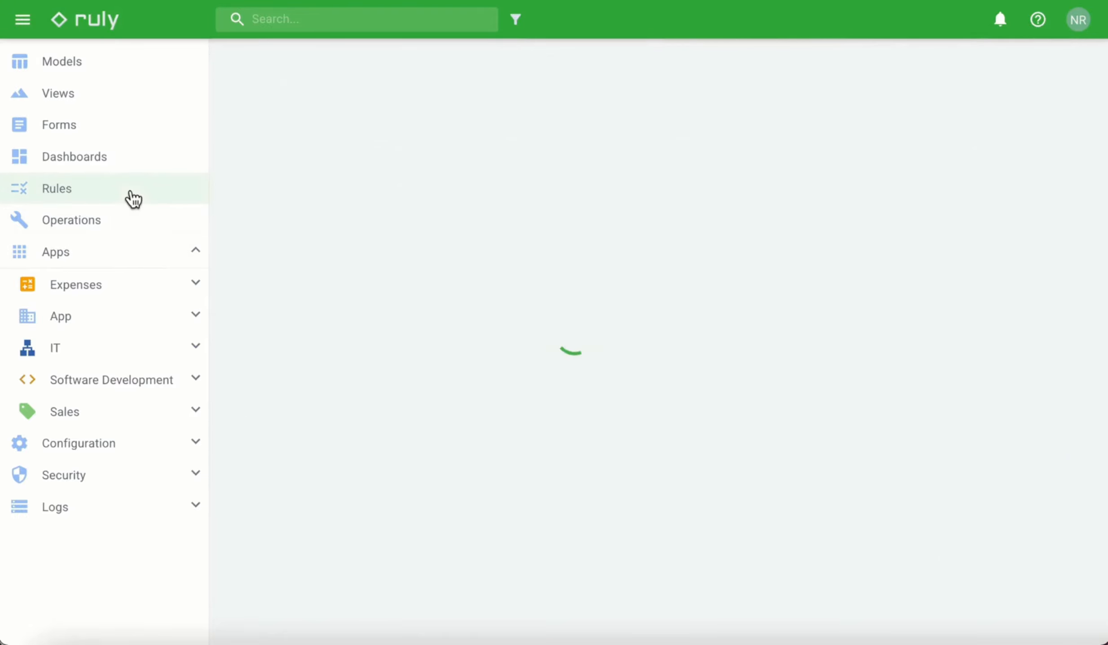
click(367, 225)
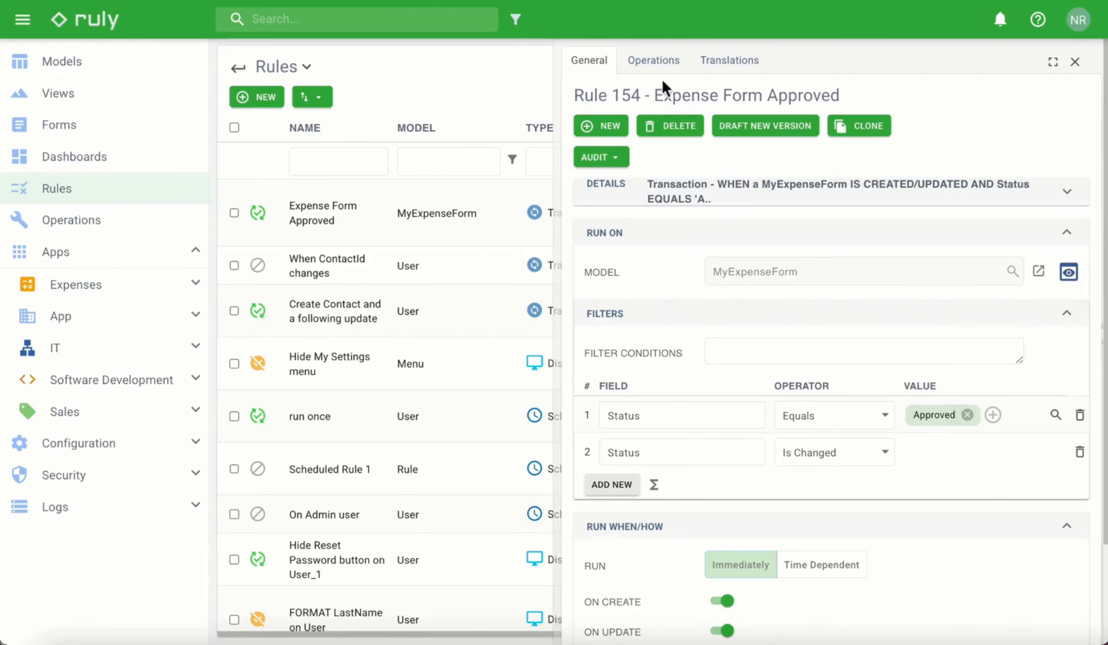
click(653, 56)
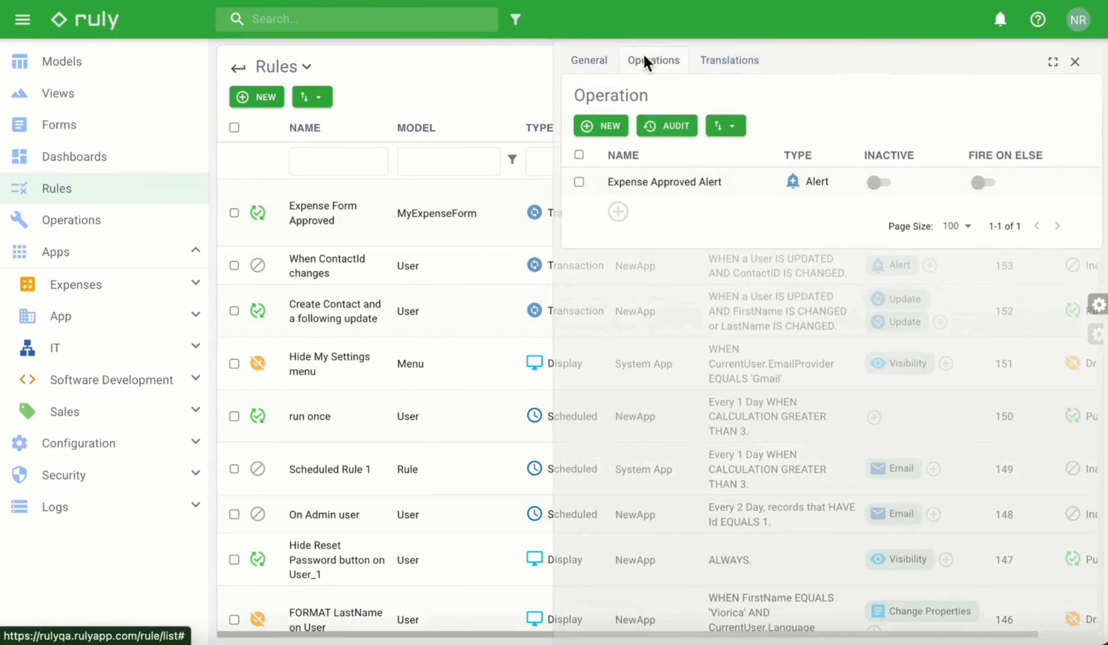
click(702, 187)
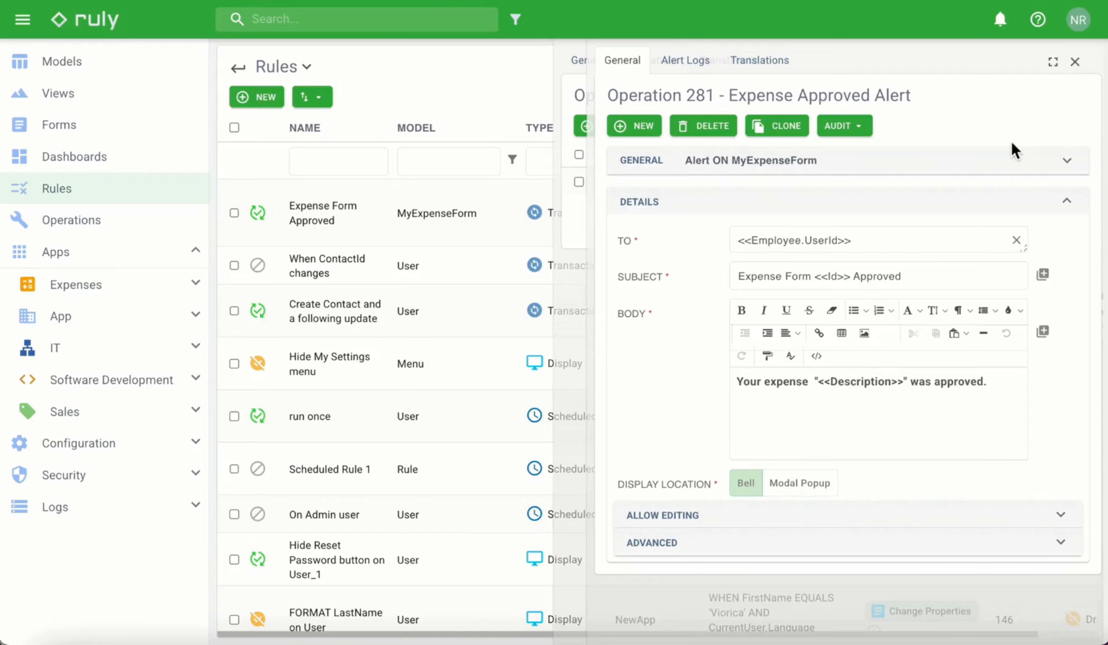
- Approve the Trip to Houston claim in the Expenses app's expense claims list
click(198, 283)
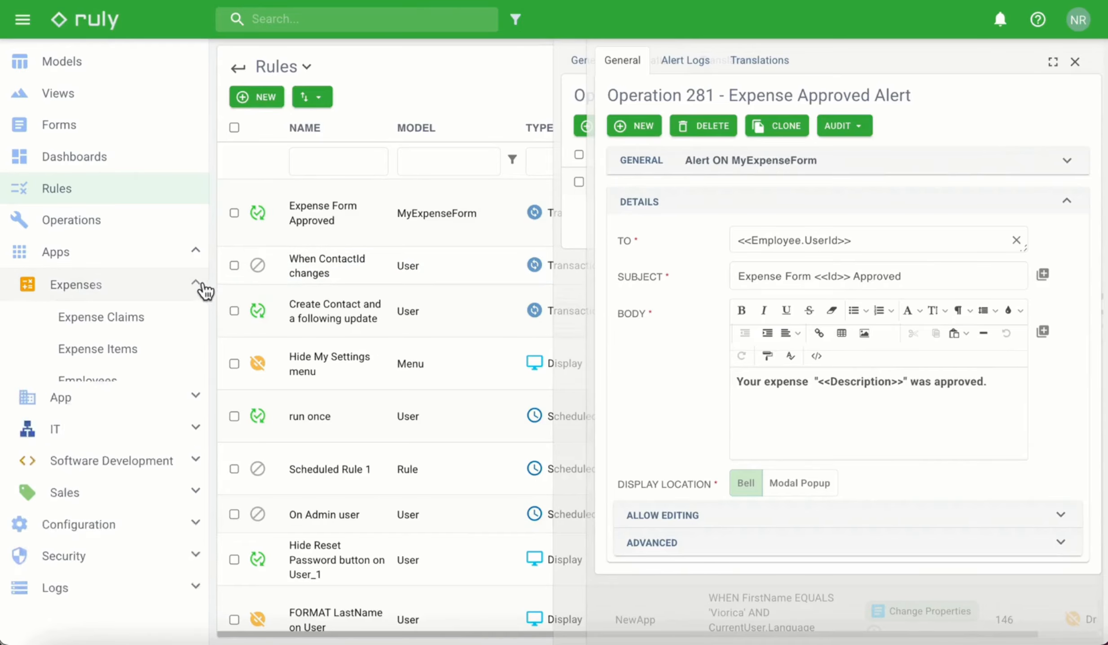
click(147, 320)
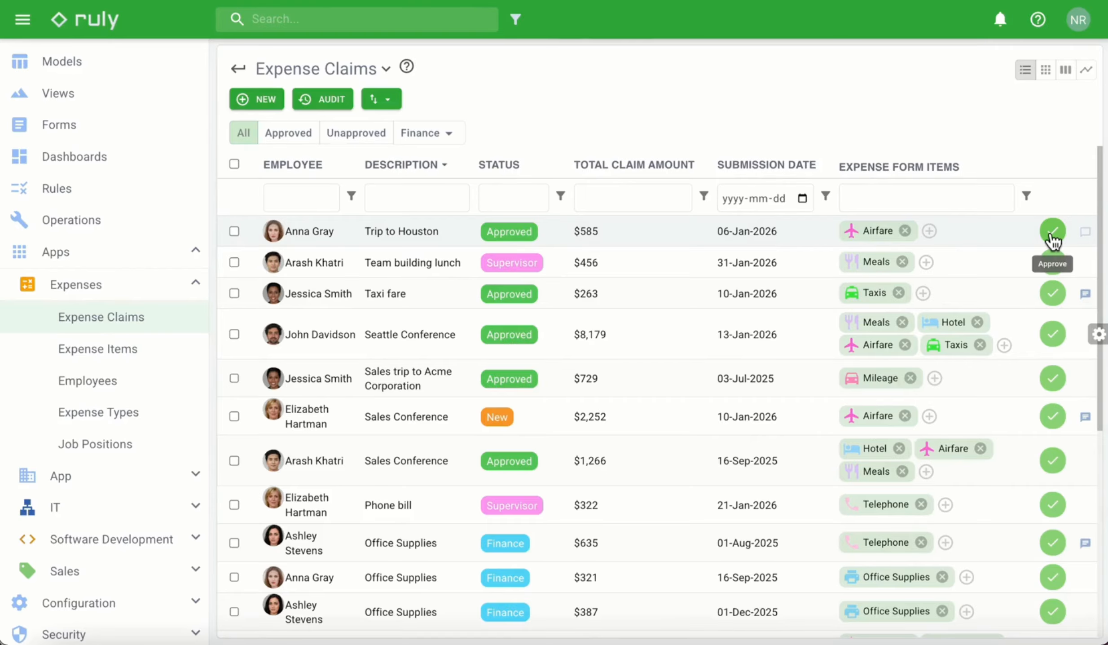
click(1051, 236)
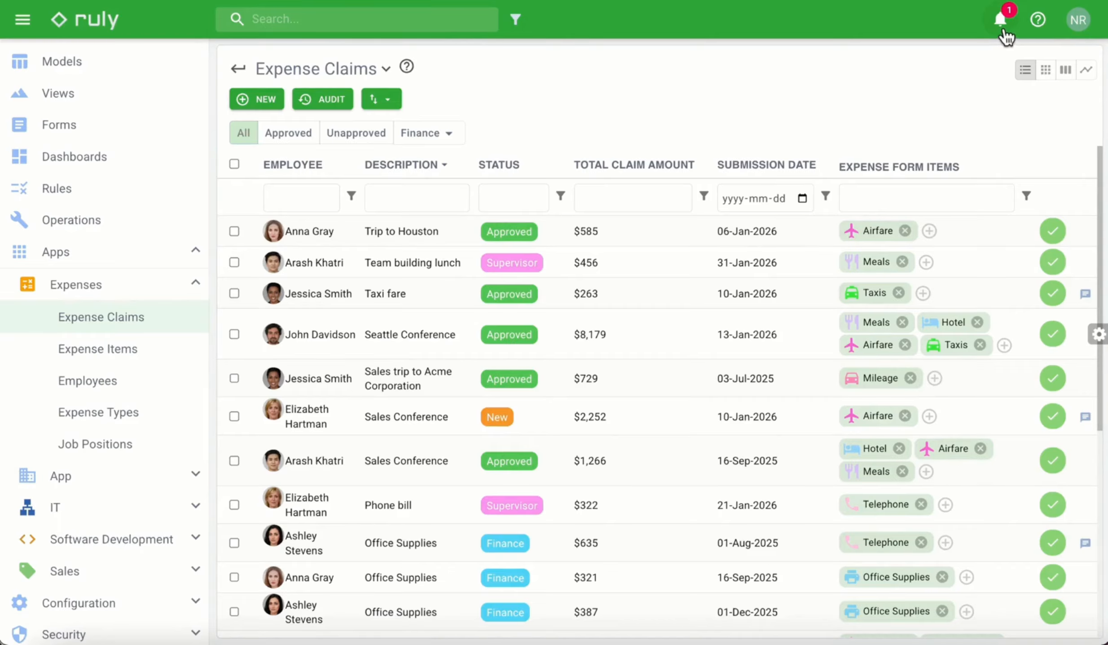
- View the Expense Form 12 Approved alert and open its expense record
click(1001, 22)
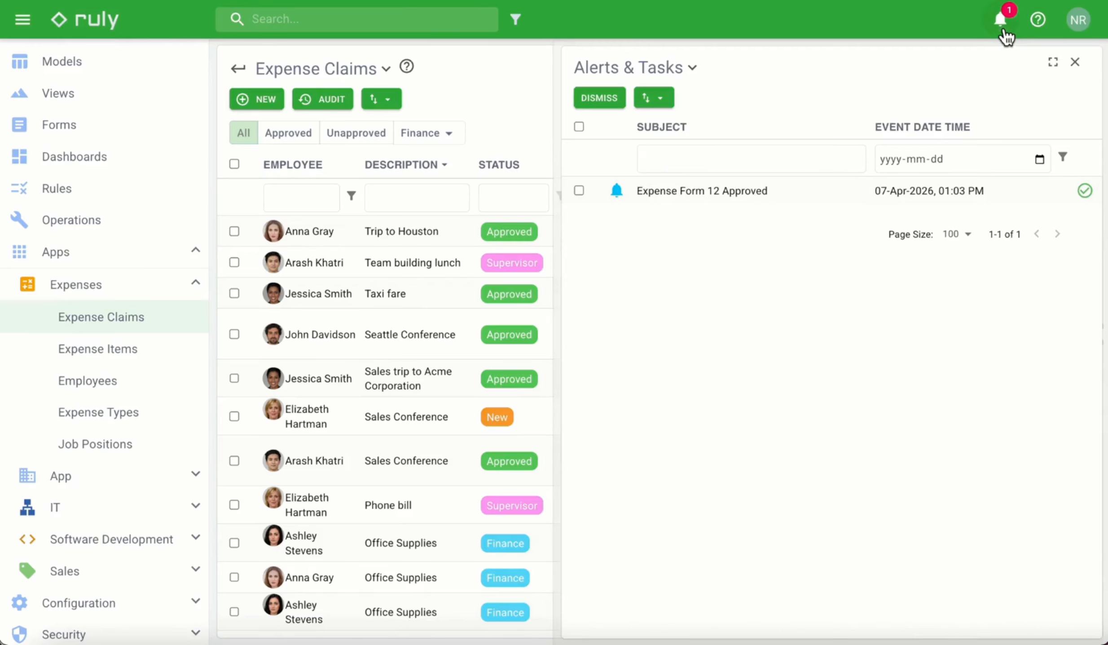
click(798, 202)
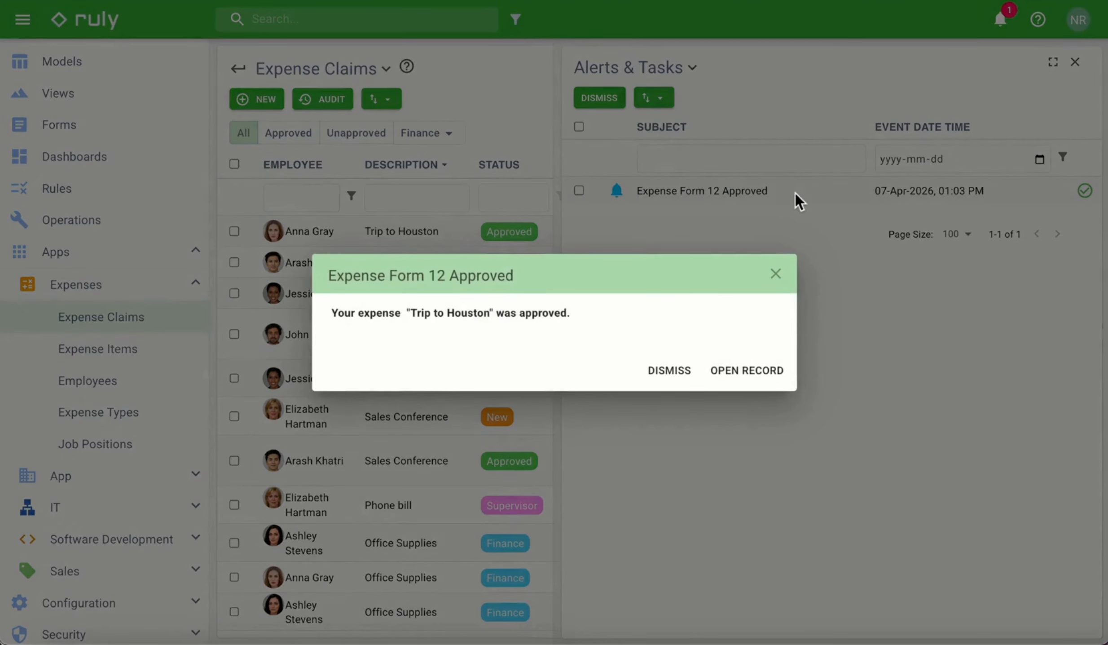
click(766, 383)
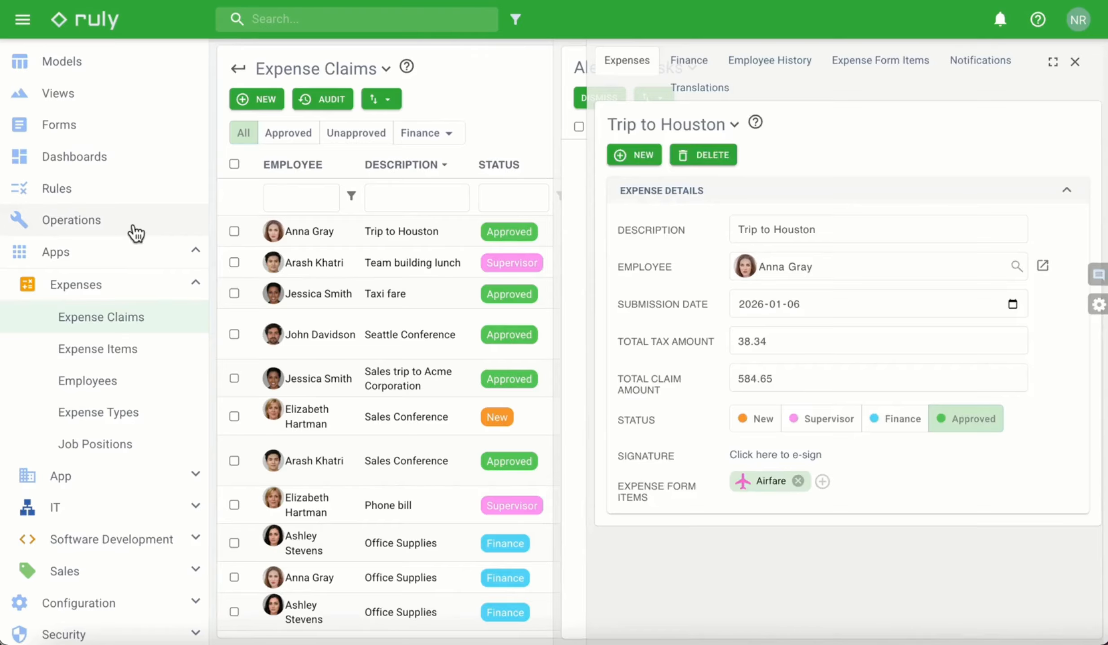
- Change the type of the Expense Approved Alert operation to Task
click(134, 233)
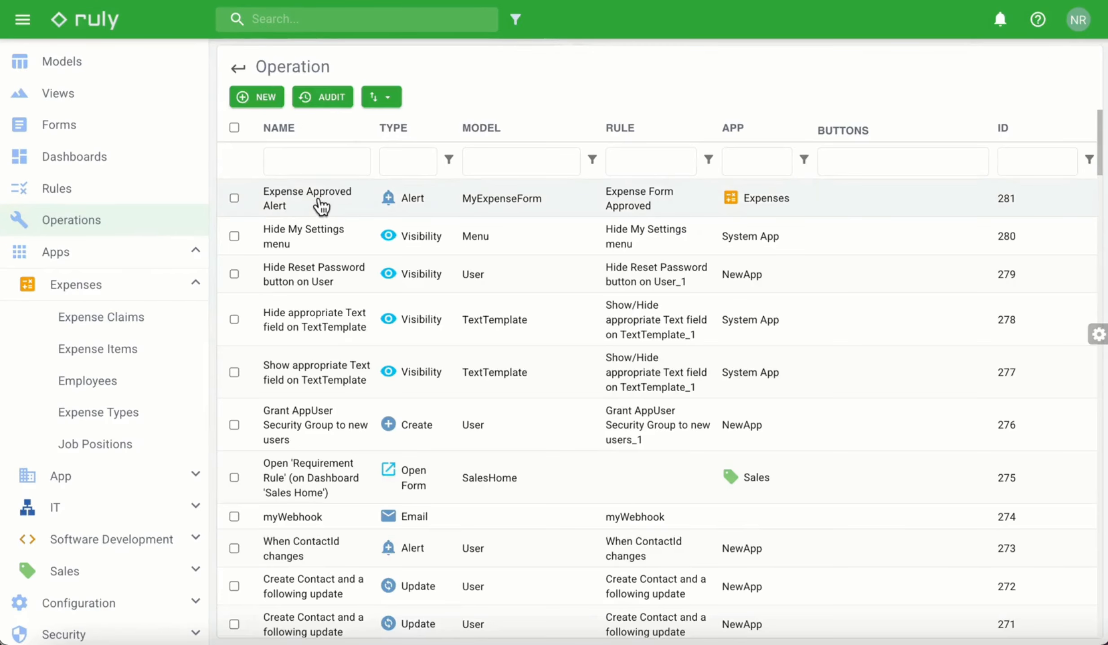
click(321, 207)
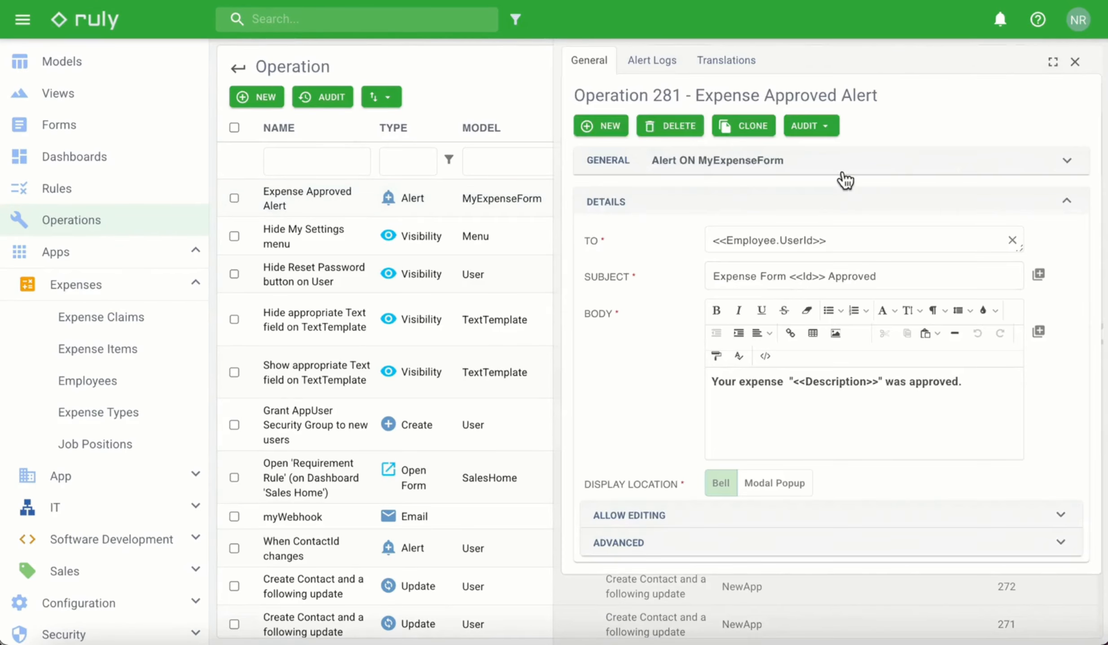
click(842, 172)
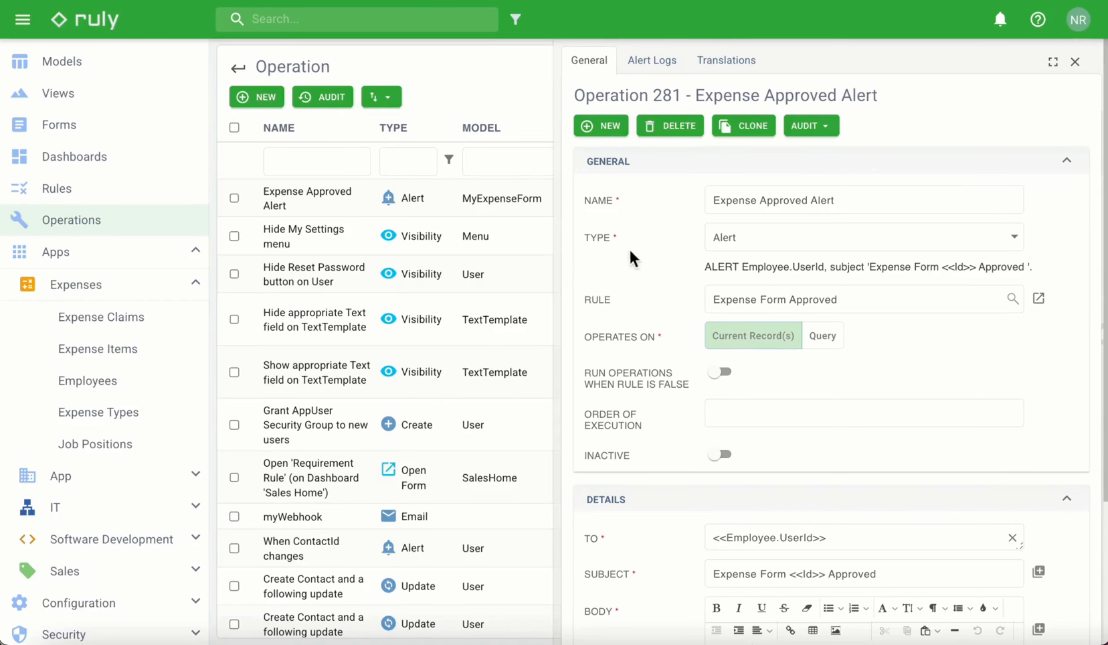
click(748, 246)
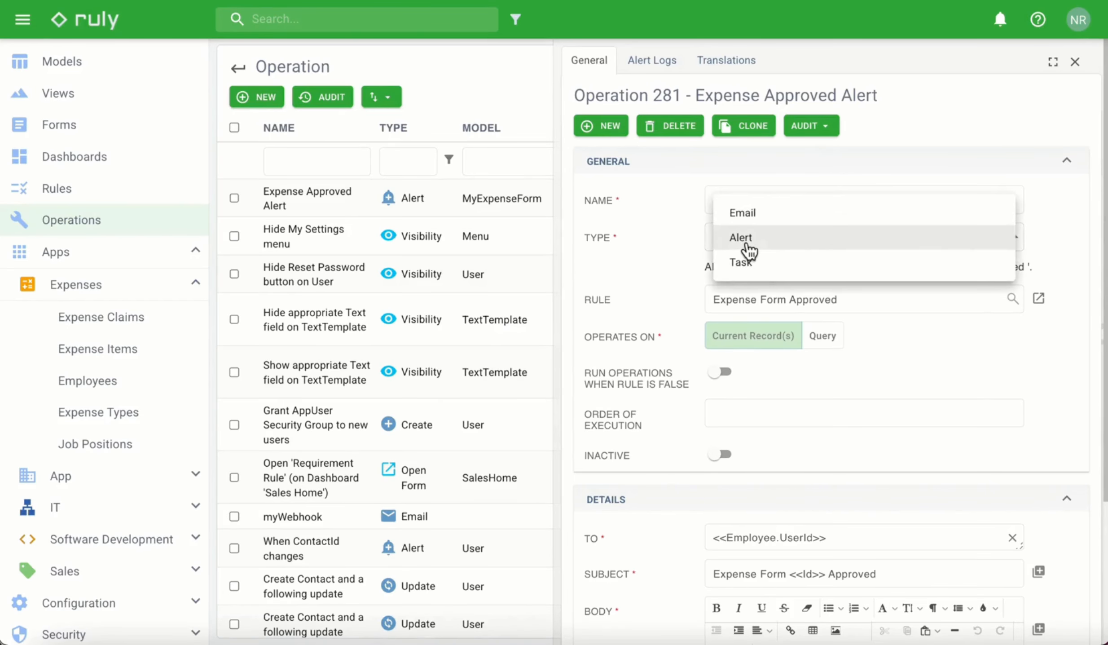
click(756, 276)
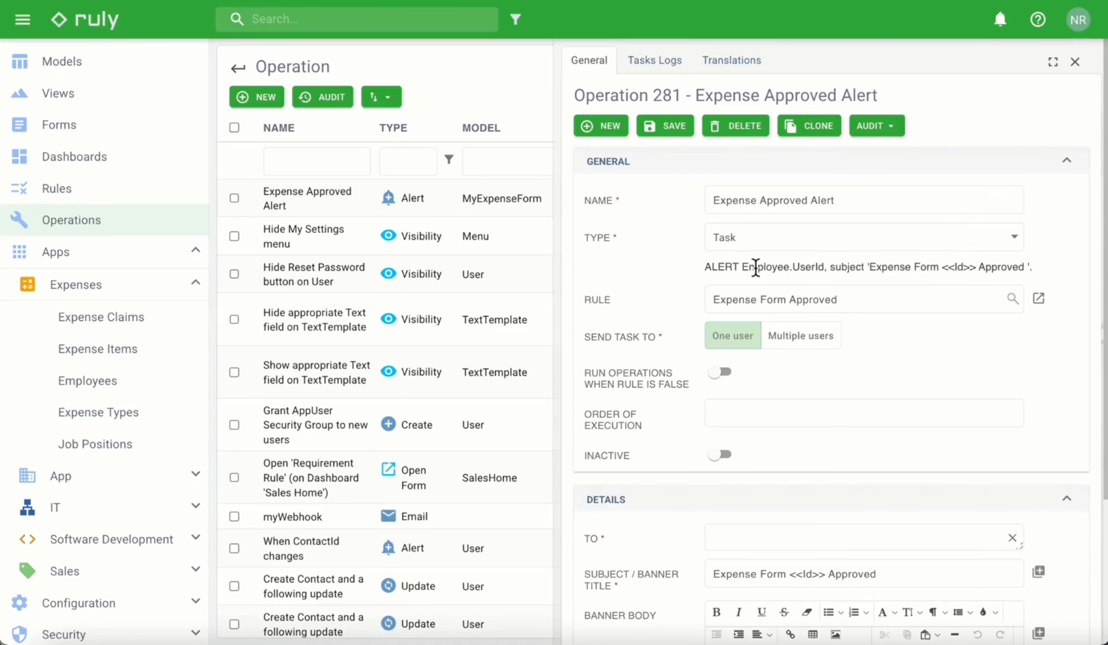
- Set the task recipient to <<Employee.UserId>>, append "Review and agree to notes." to the banner body, and enter the error message "Please review the notes."
scroll(798, 386, down, 5)
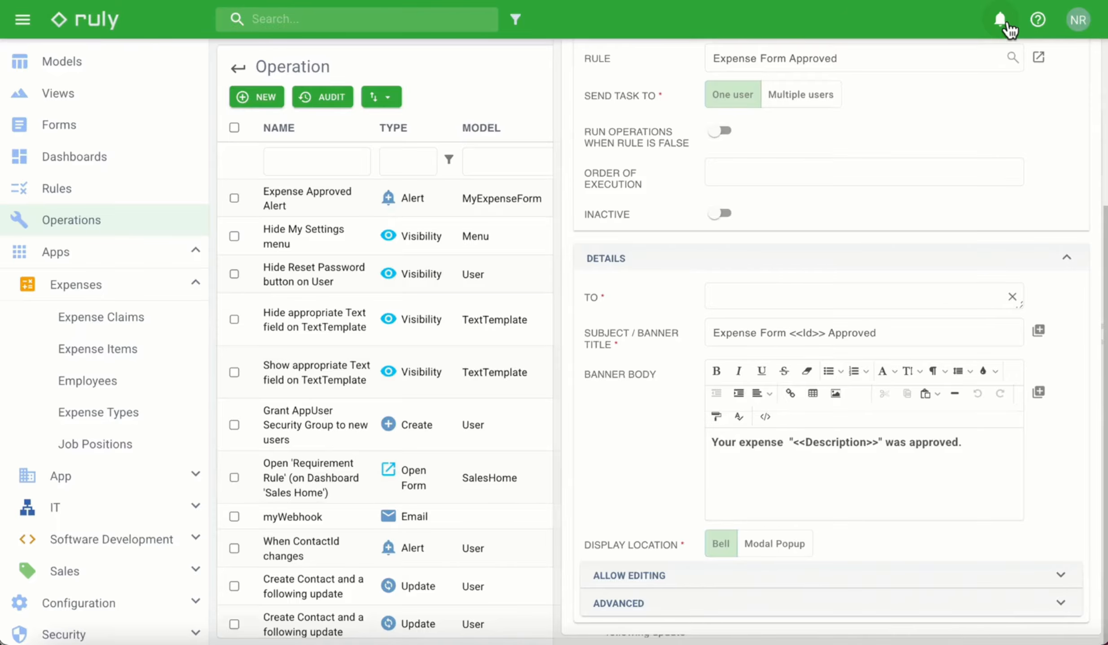
click(628, 604)
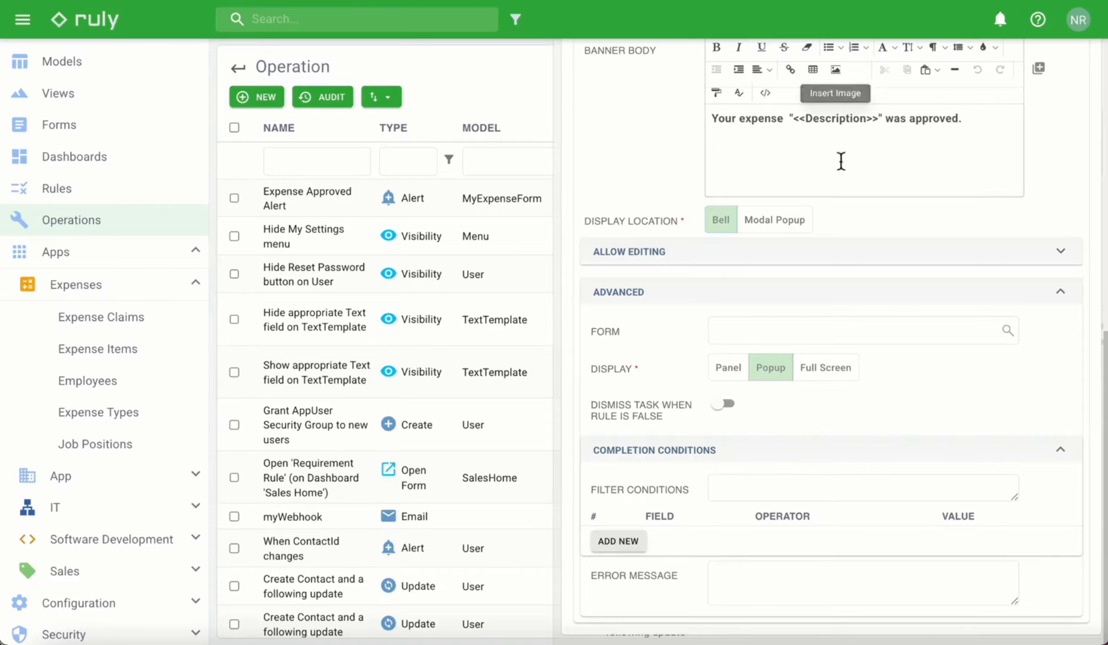
scroll(896, 306, up, 3)
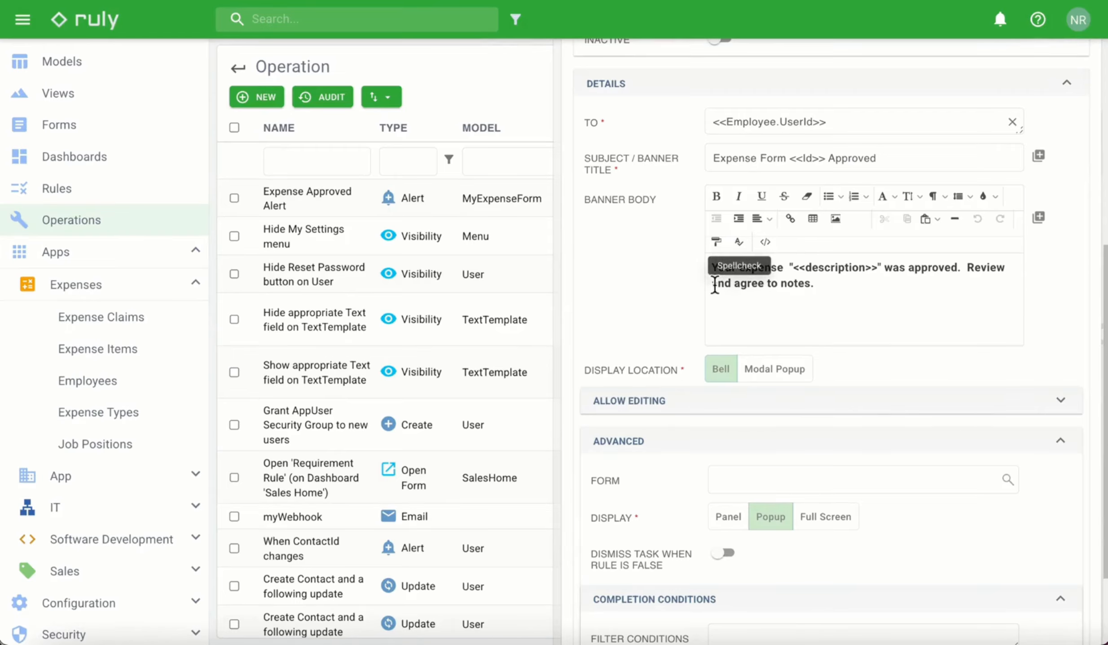
- Define the task's completion condition so that the NotesReviewed field equals true
scroll(623, 314, down, 4)
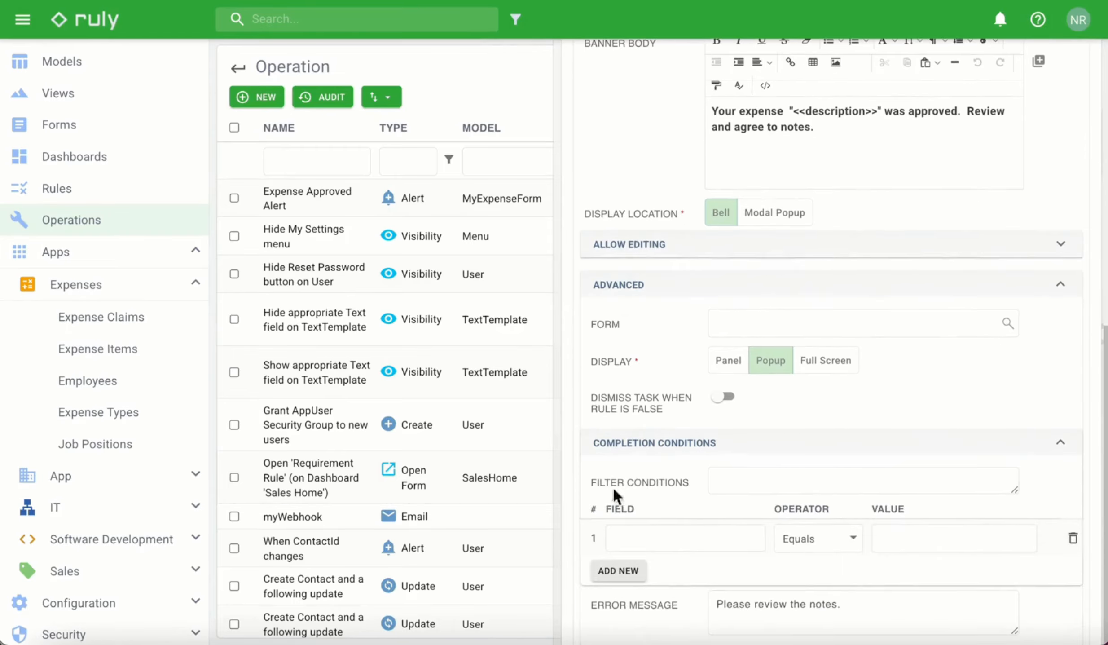
click(876, 550)
click(678, 541)
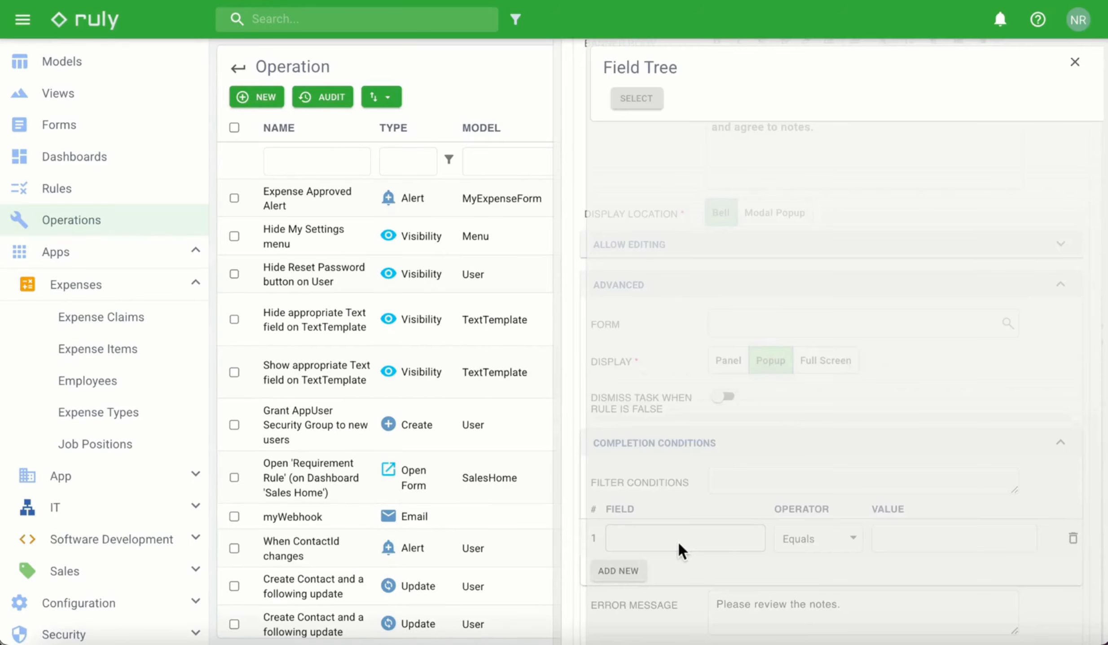
scroll(678, 540, down, 10)
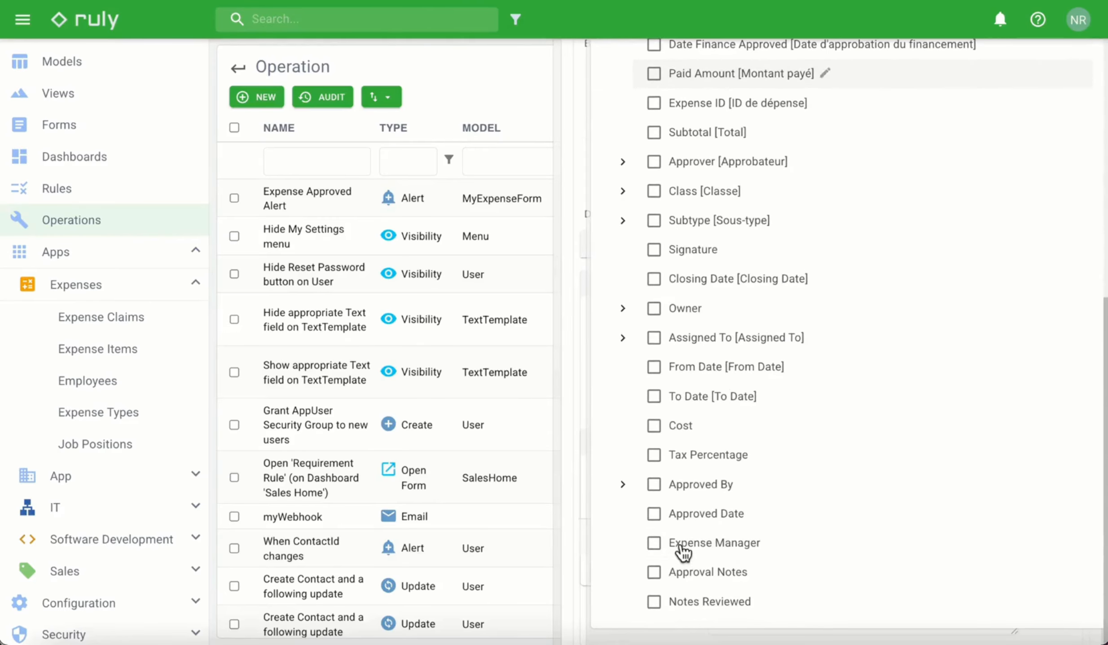
click(656, 603)
scroll(696, 251, up, 10)
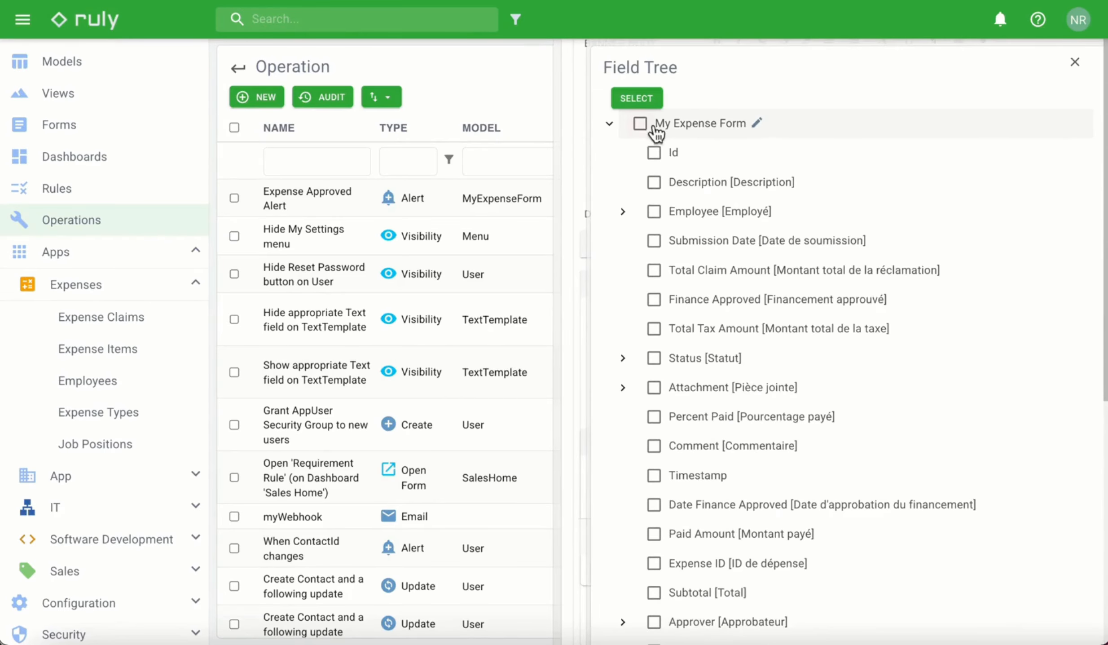
click(636, 97)
click(988, 540)
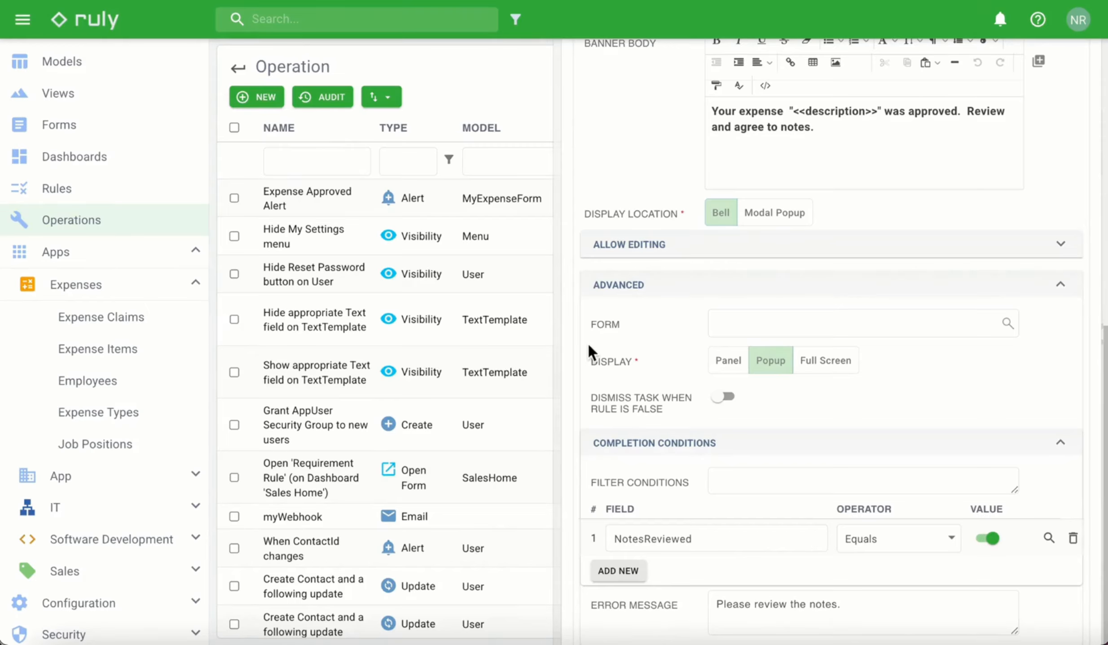
- Assign the Approved Expense Agreement form to the task and save the operation
click(769, 323)
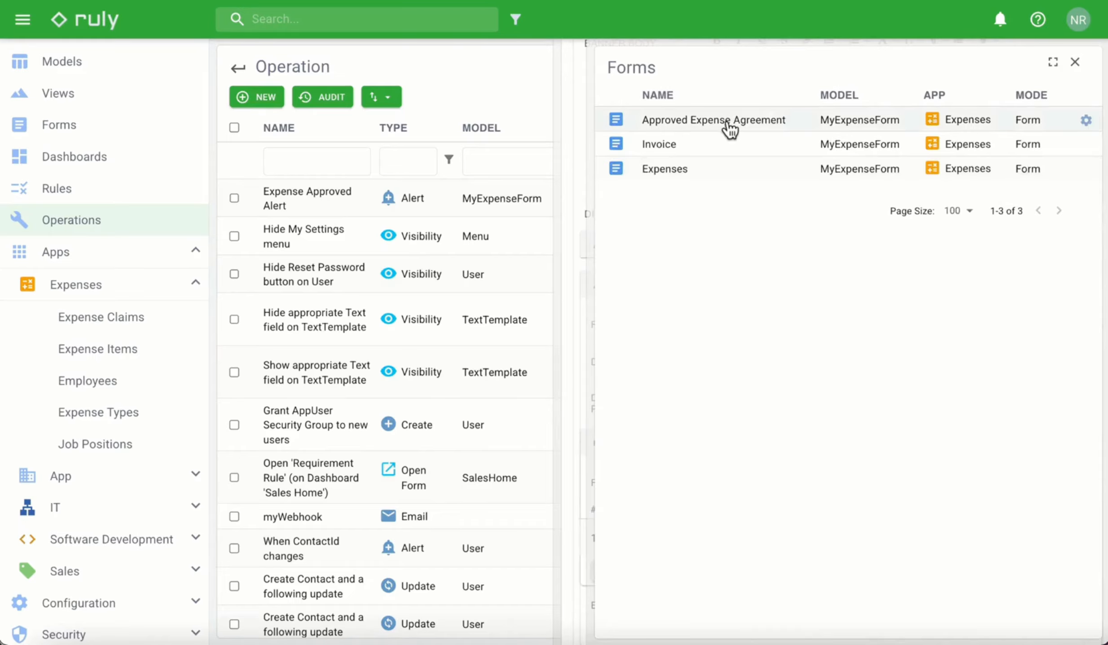
click(728, 119)
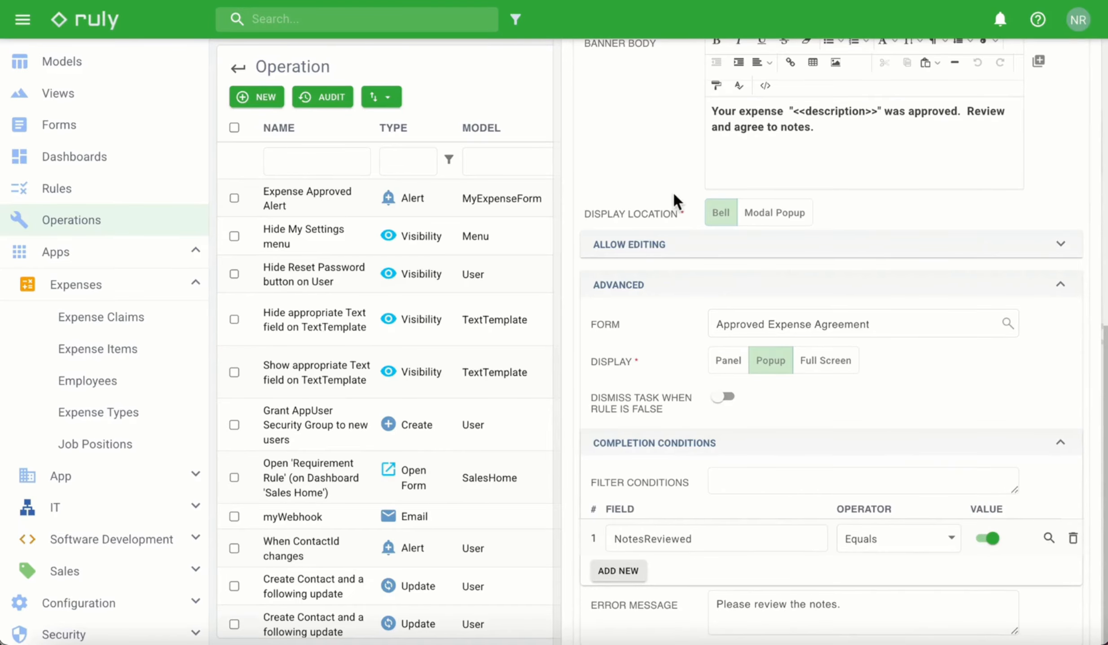
scroll(1033, 413, up, 10)
scroll(1033, 410, up, 3)
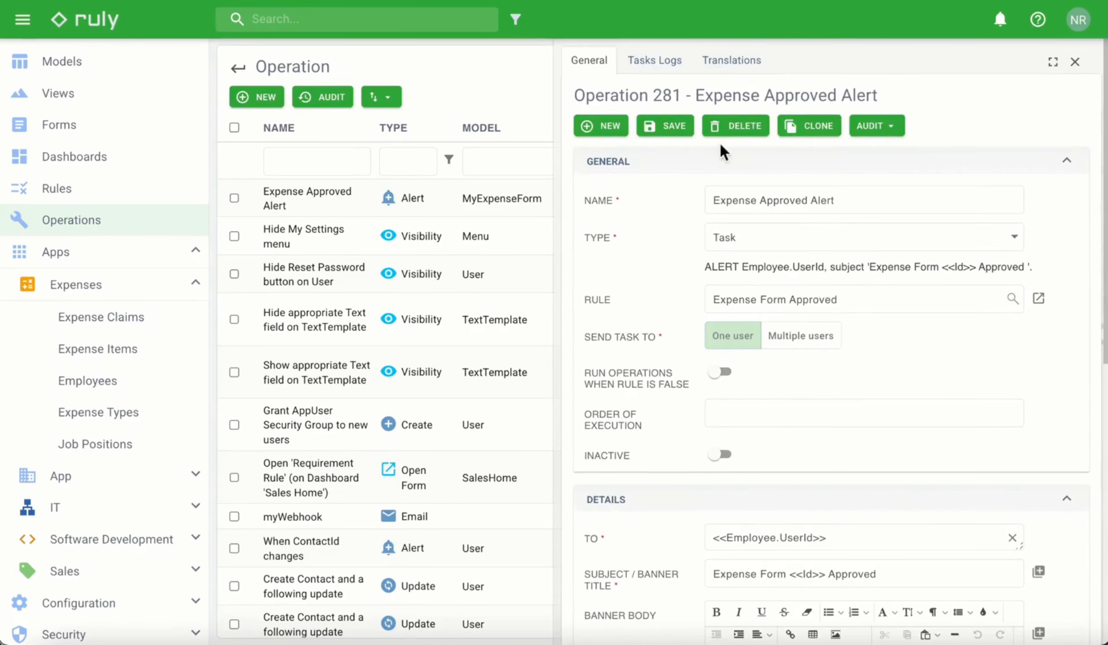
click(674, 127)
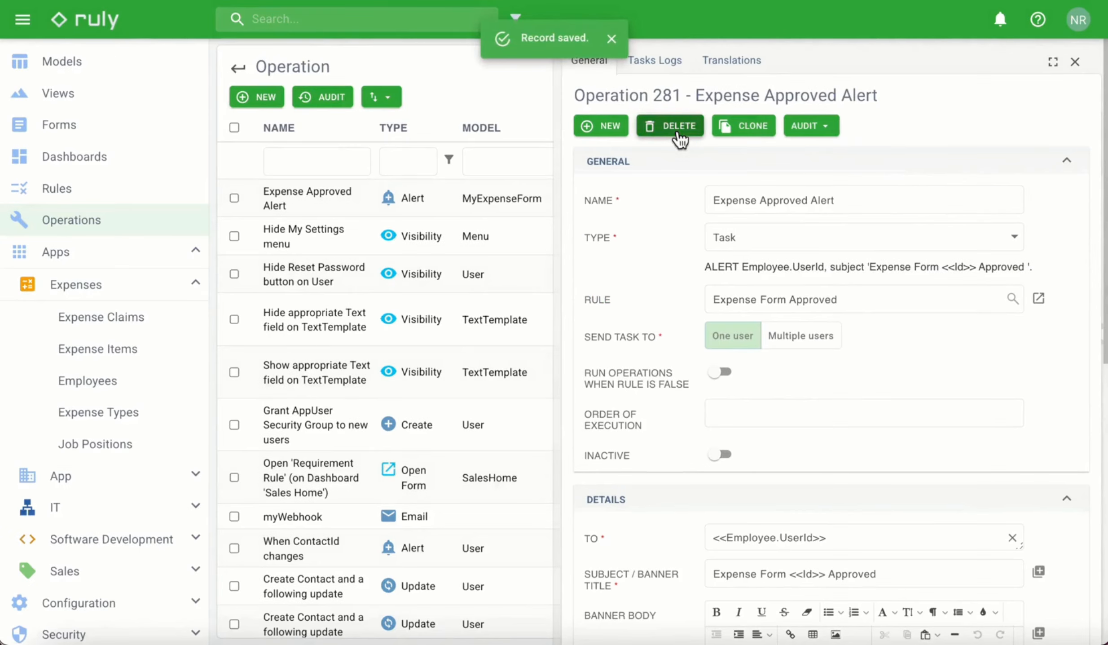
- Approve the Team building lunch expense claim and open the list of alerts and tasks
click(128, 323)
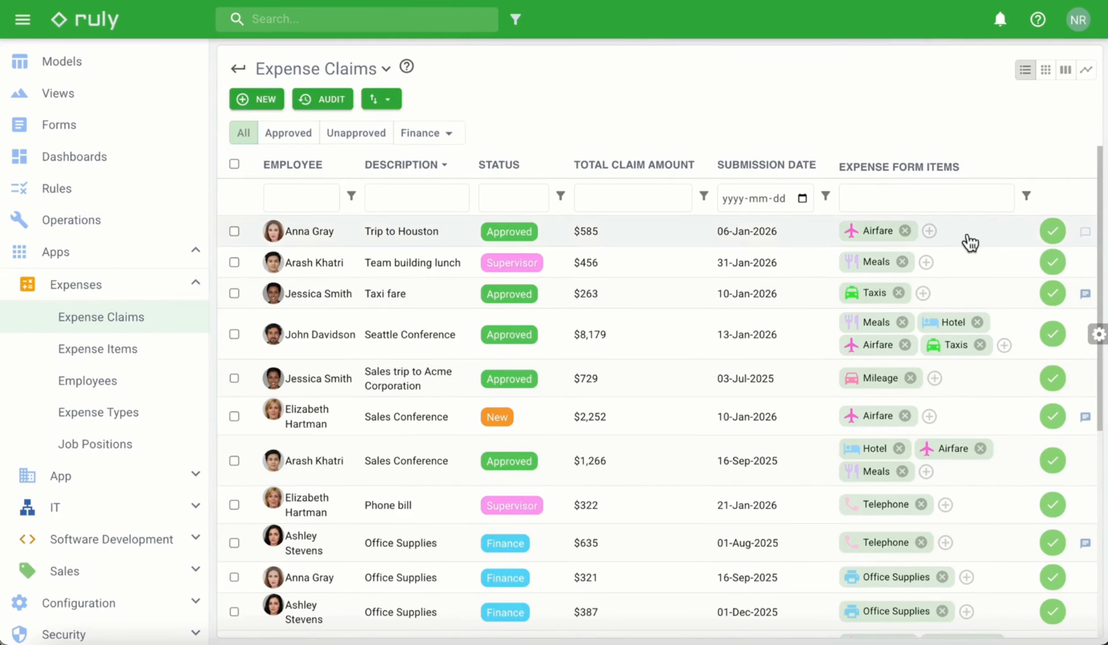
click(1053, 263)
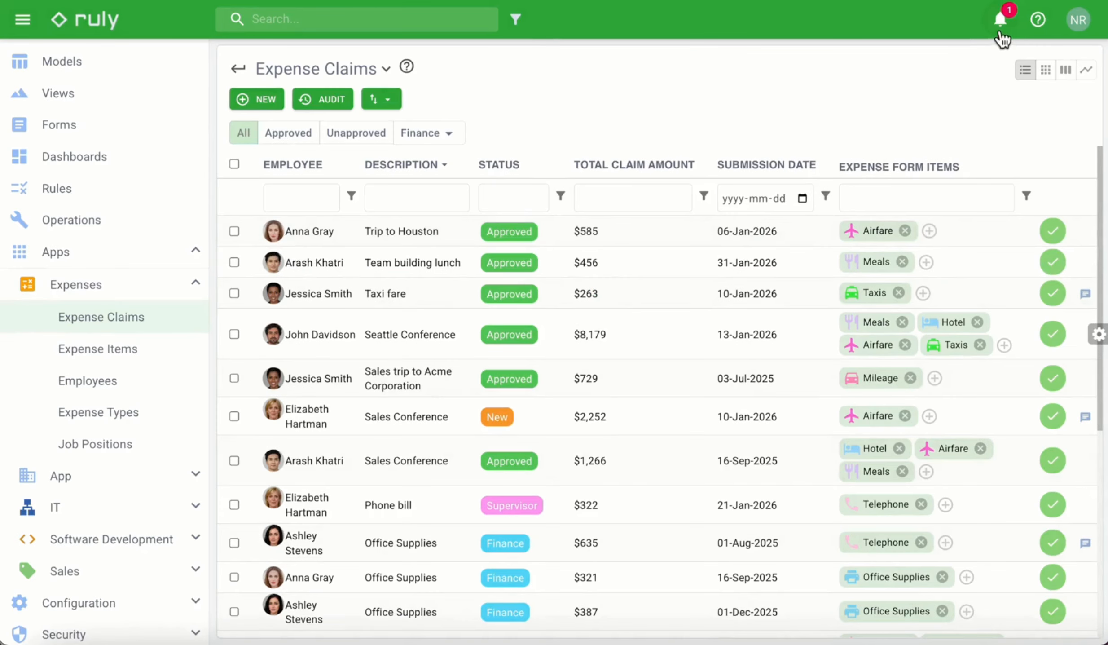
click(1001, 24)
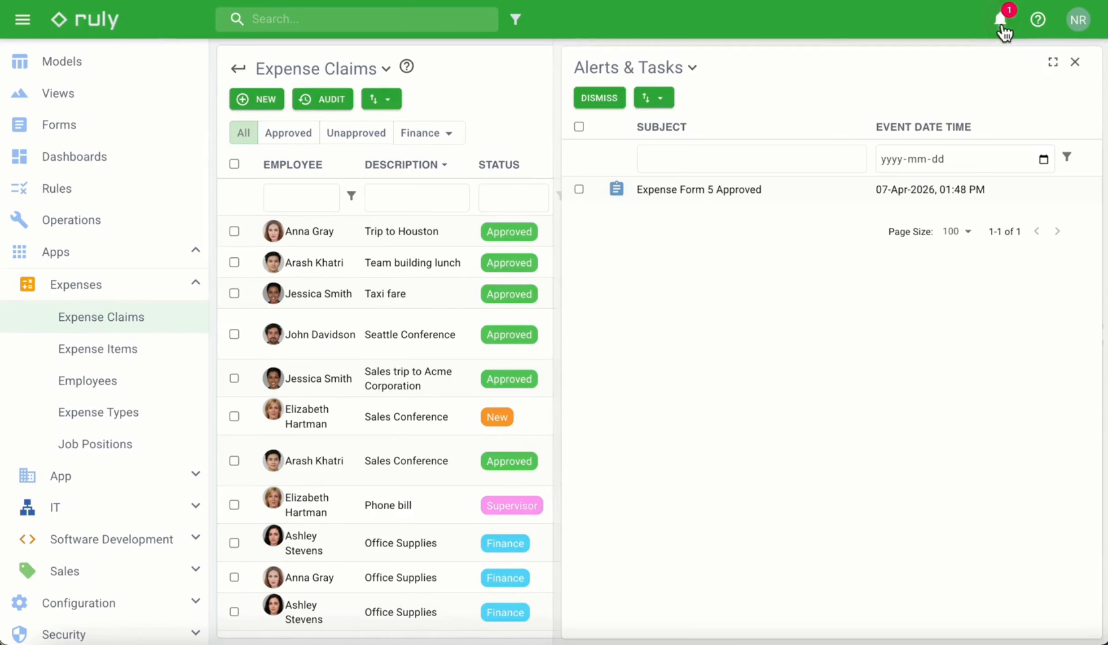
- Open the Expense Form 5 Approved task, mark its notes as reviewed, and save it
click(787, 191)
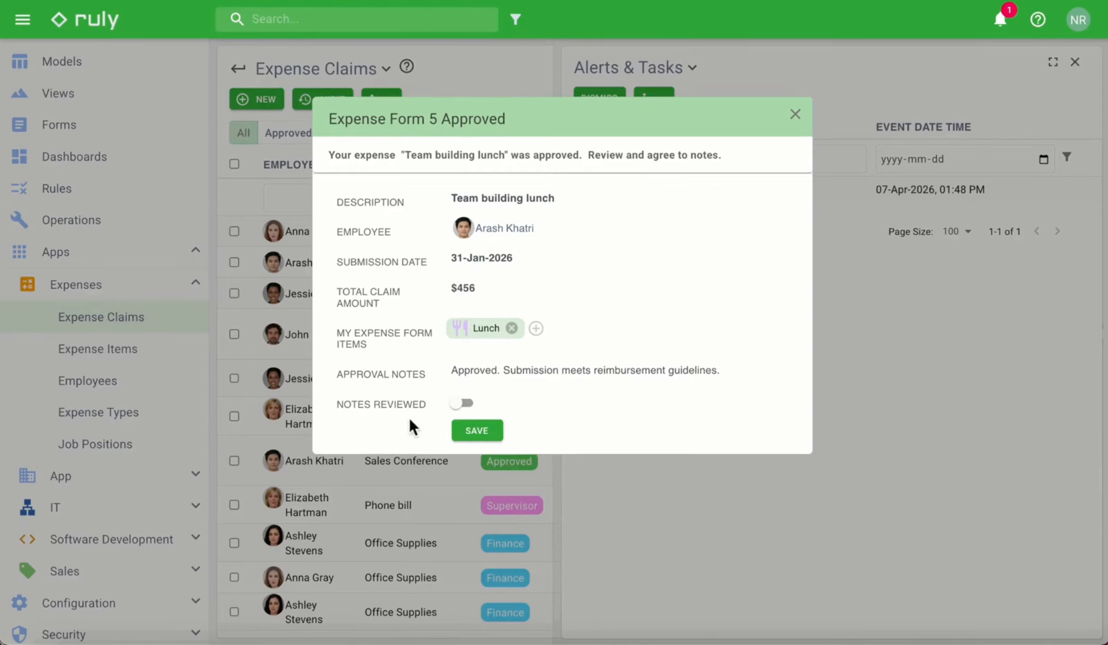
click(465, 404)
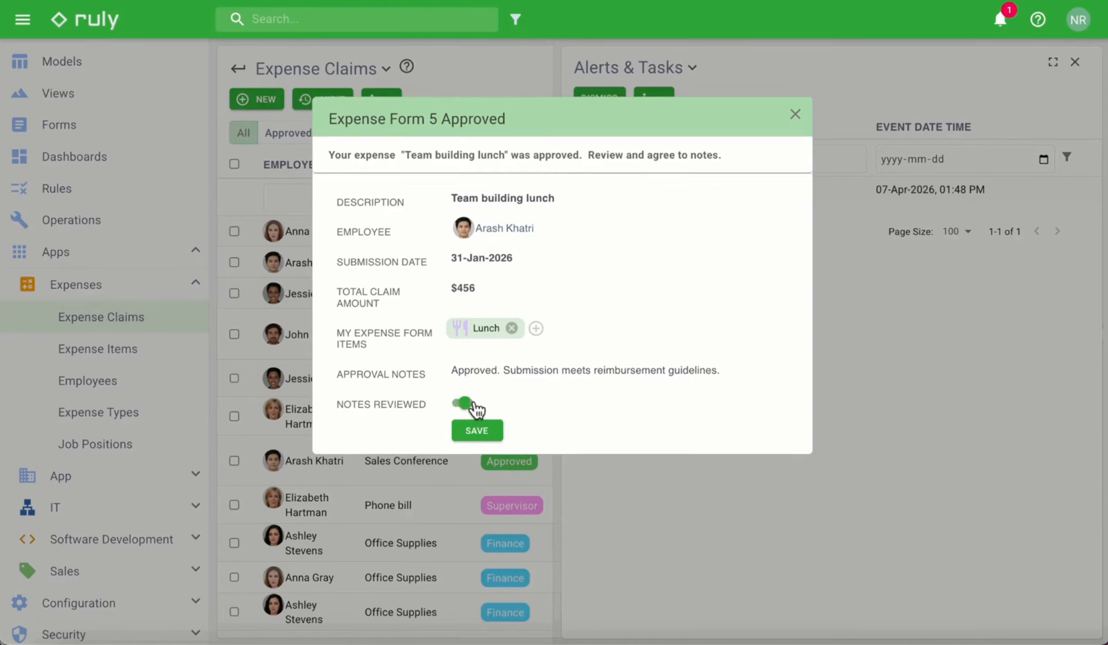
click(488, 433)
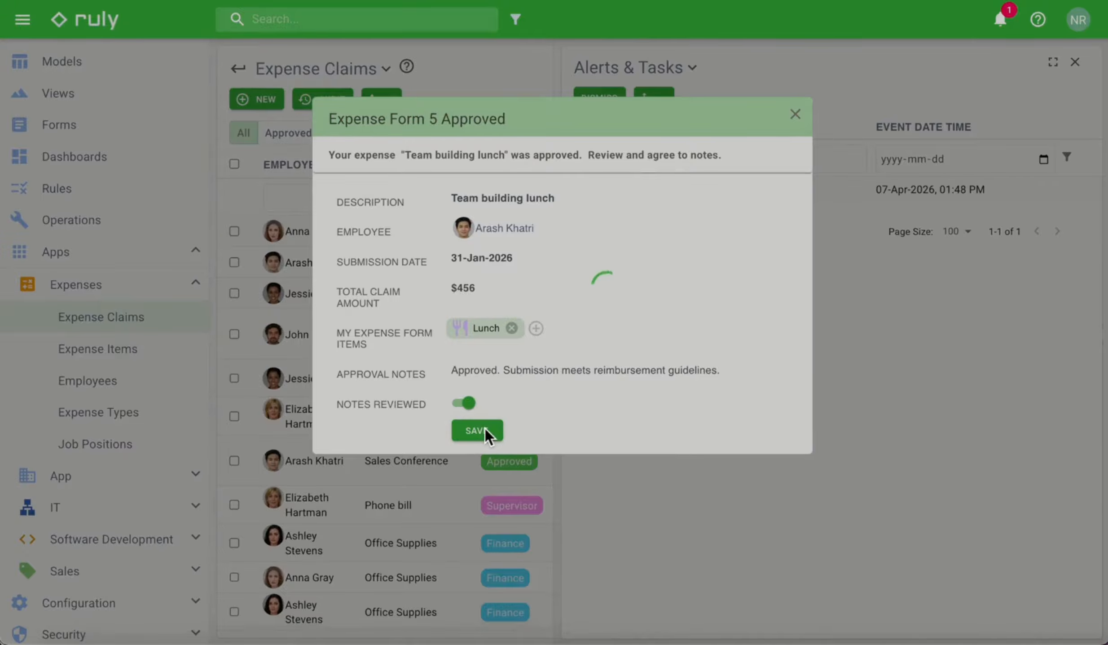